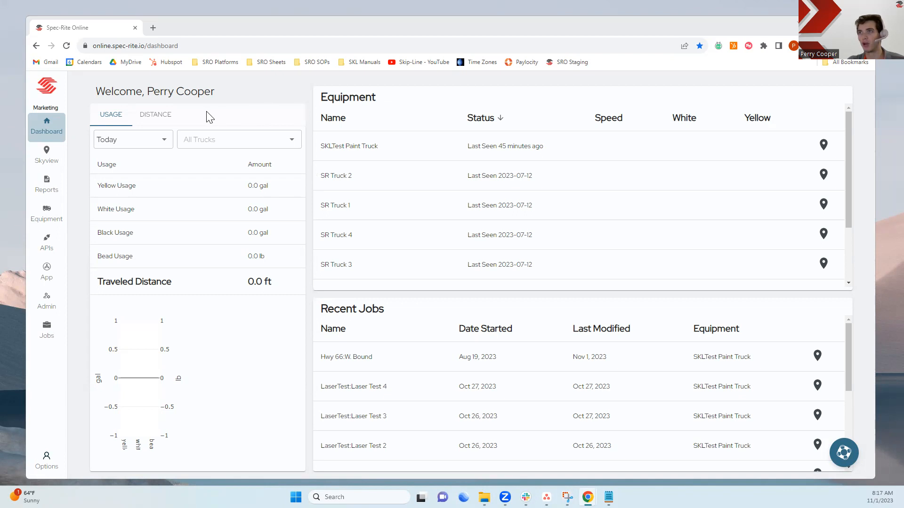
Set the dashboard period to This Year and switch the summary to distance totals
{"action": "left_click", "coordinate": [164, 144]}
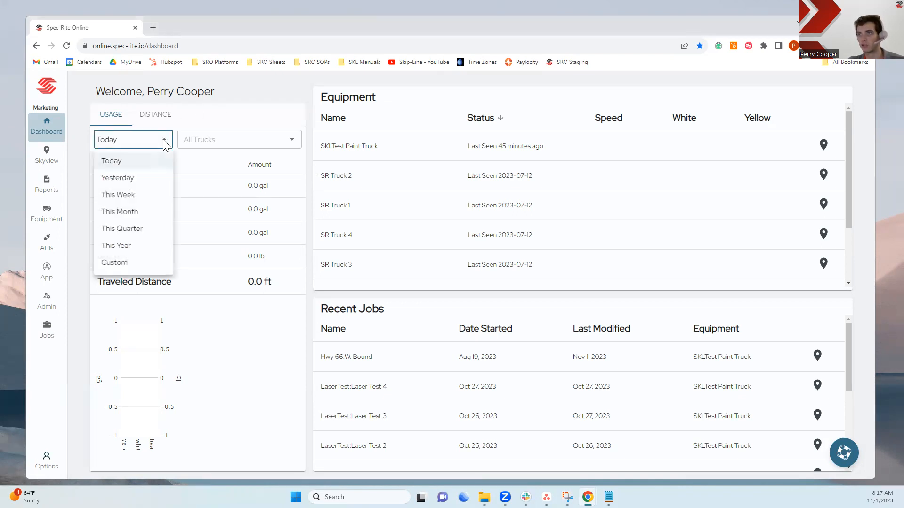
{"action": "left_click", "coordinate": [122, 246]}
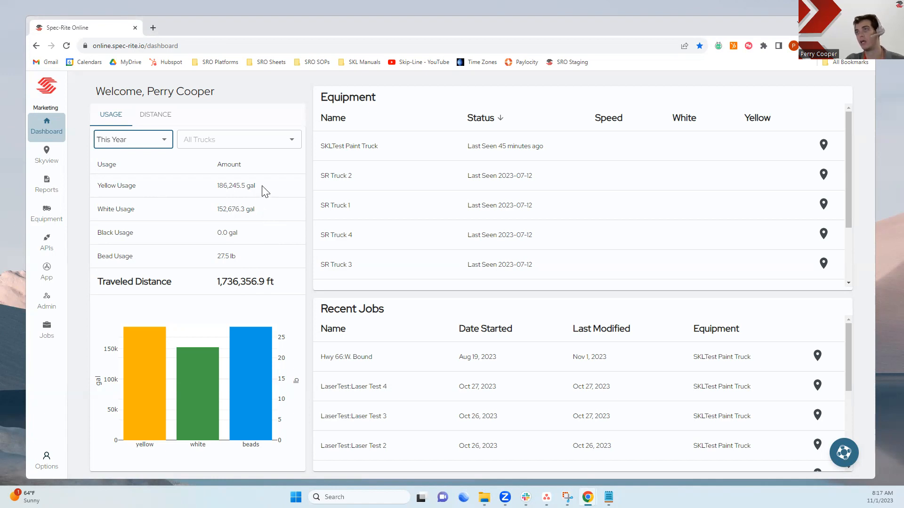
{"action": "left_click", "coordinate": [154, 118]}
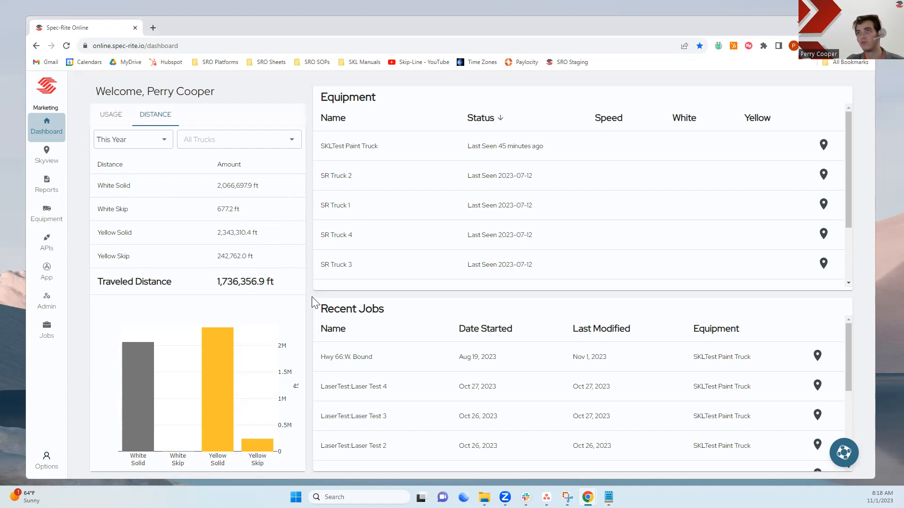
Open Skyview and review the layer's date range and job filter options
{"action": "left_click", "coordinate": [47, 154]}
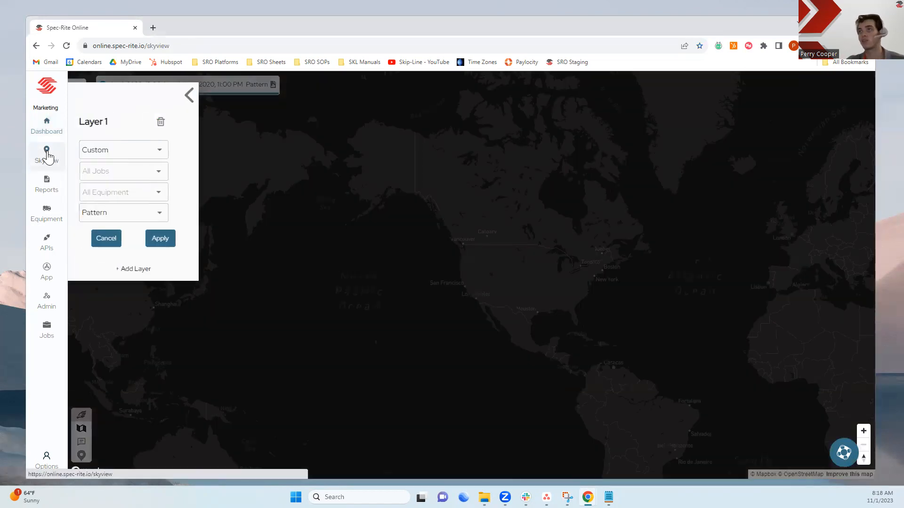
{"action": "left_click", "coordinate": [161, 152]}
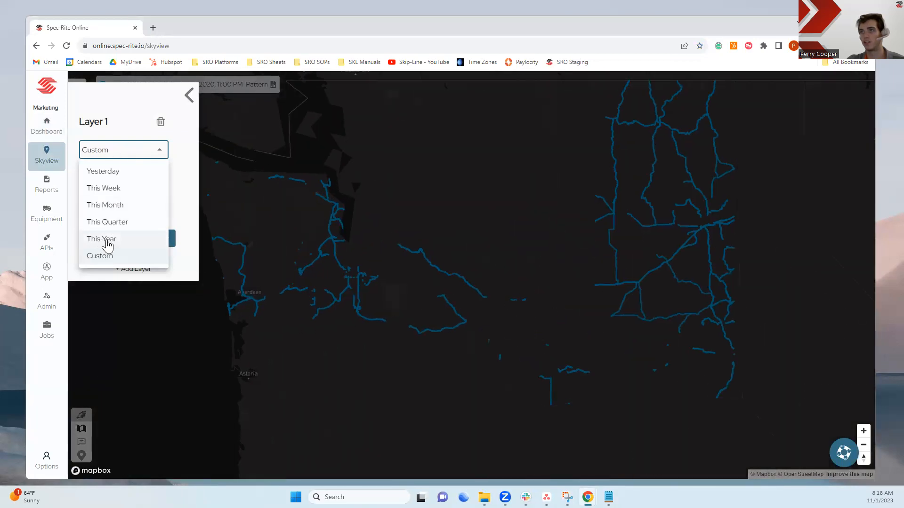
{"action": "left_click", "coordinate": [177, 206]}
{"action": "left_click", "coordinate": [135, 151]}
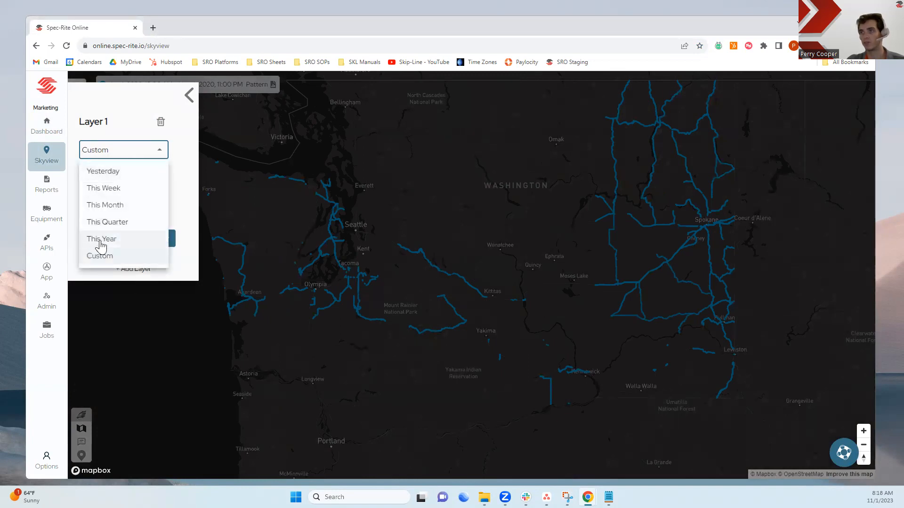
{"action": "left_click", "coordinate": [177, 216]}
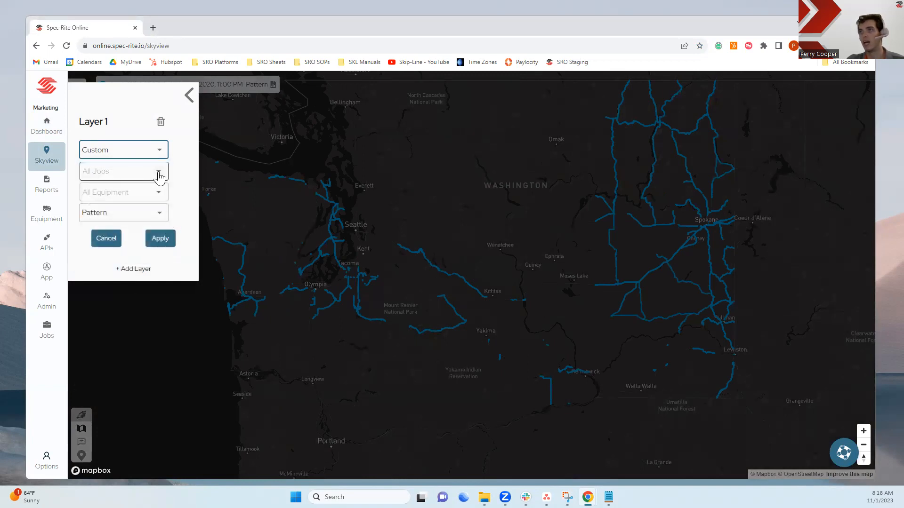
{"action": "left_click", "coordinate": [160, 175]}
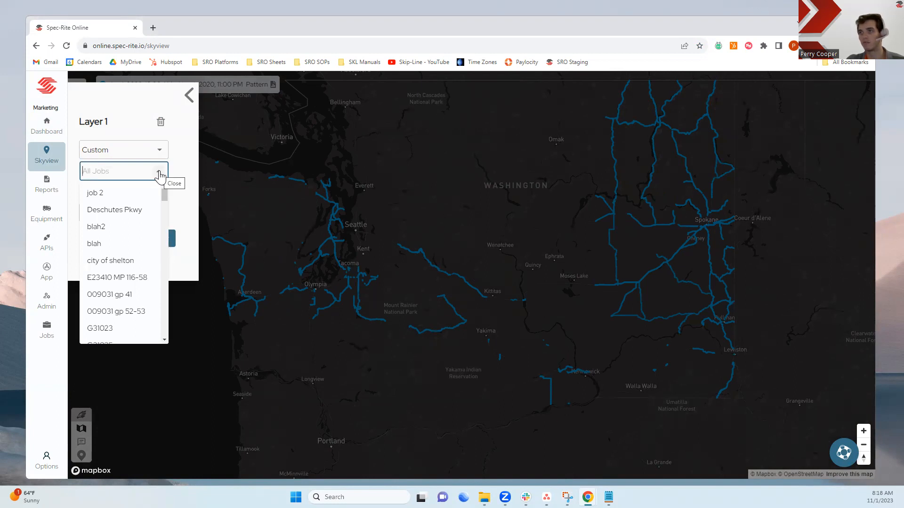
{"action": "left_click", "coordinate": [157, 166]}
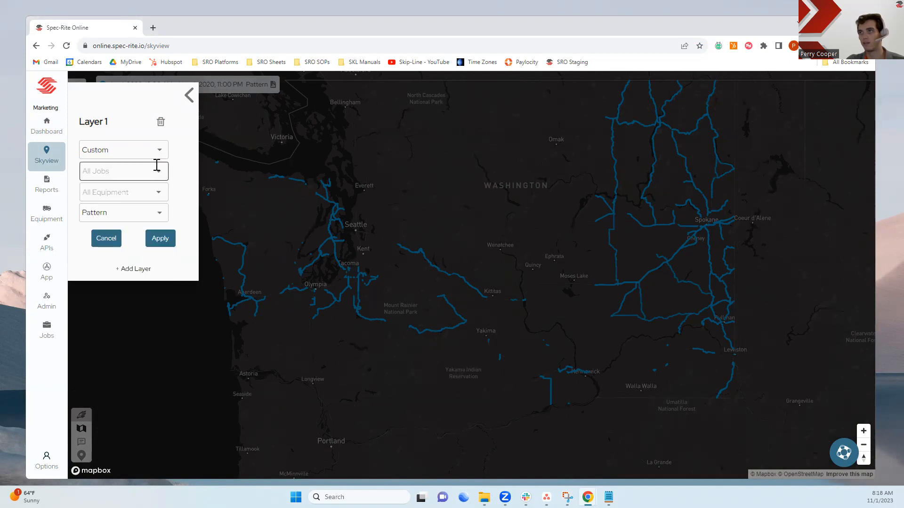
{"action": "left_click", "coordinate": [290, 246]}
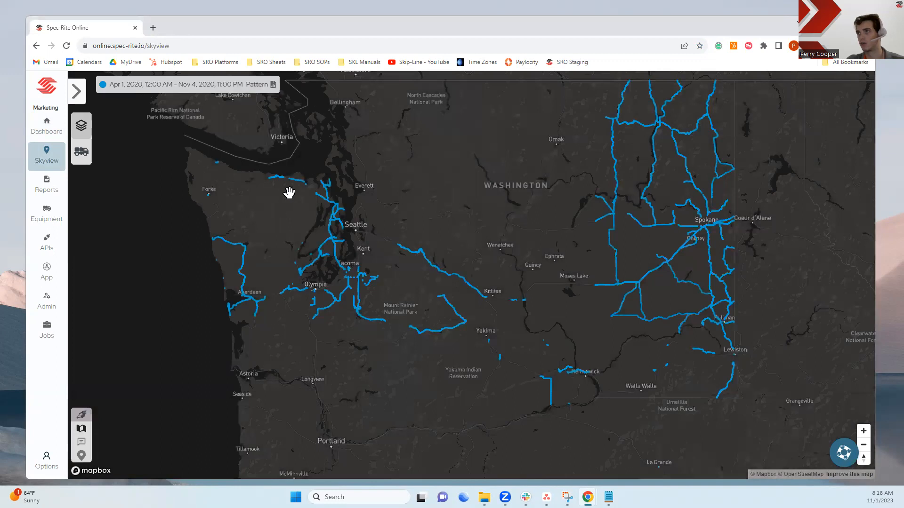
Open the City of Forks job's details from its line on the map and view its job information
{"action": "mouse_move", "coordinate": [217, 166]}
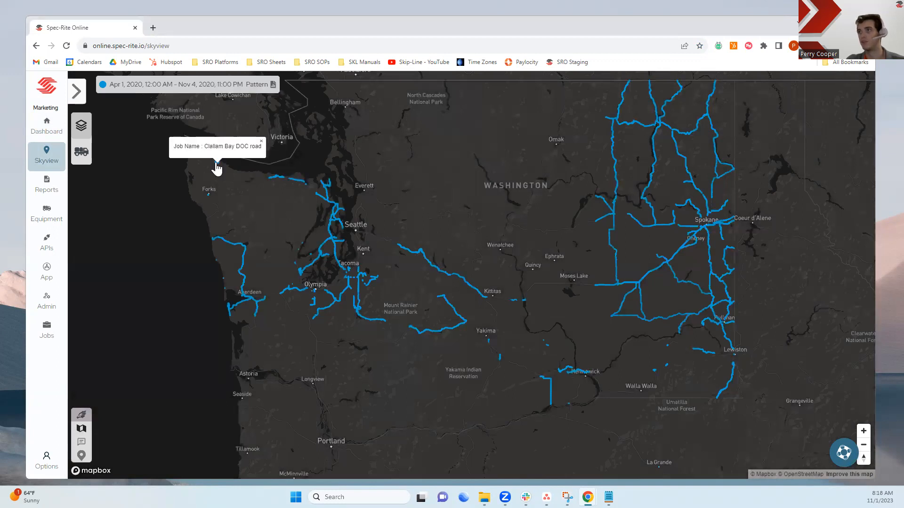
{"action": "left_click", "coordinate": [208, 197]}
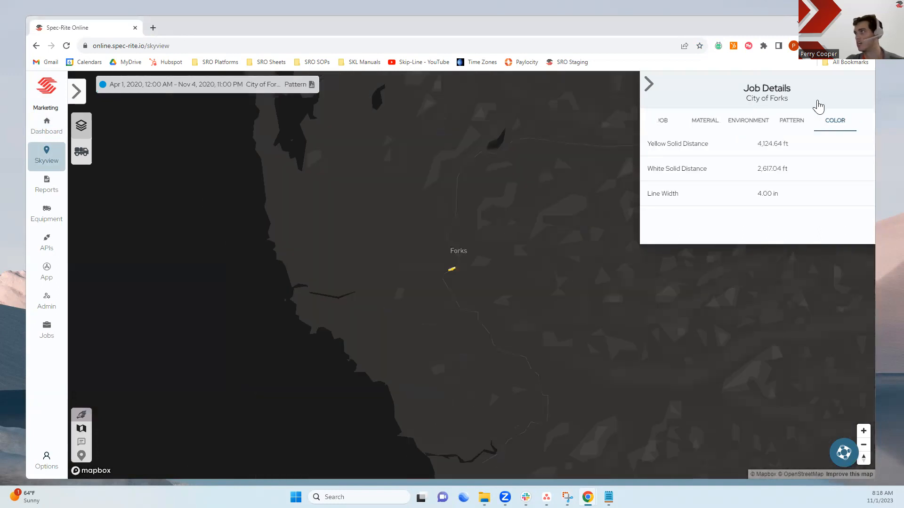
{"action": "left_click", "coordinate": [666, 123]}
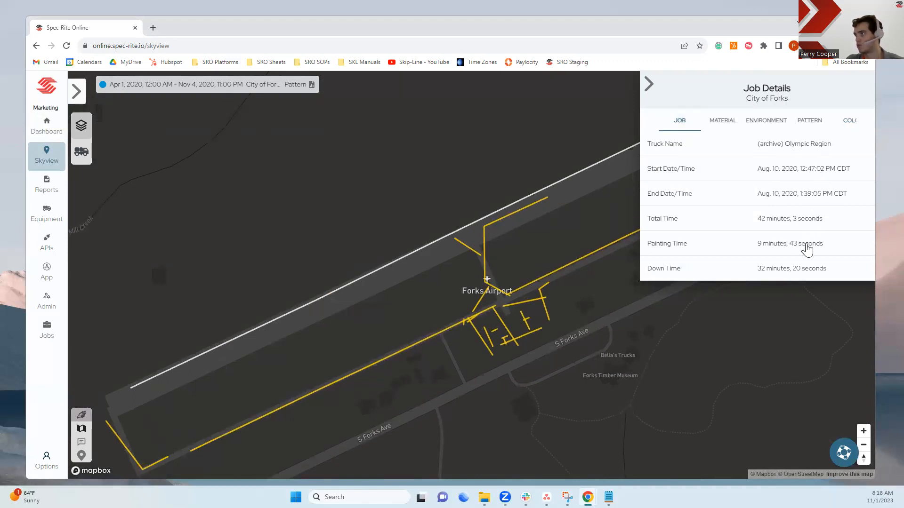
Review the job's material details, scrolling through the full list
{"action": "left_click", "coordinate": [723, 123]}
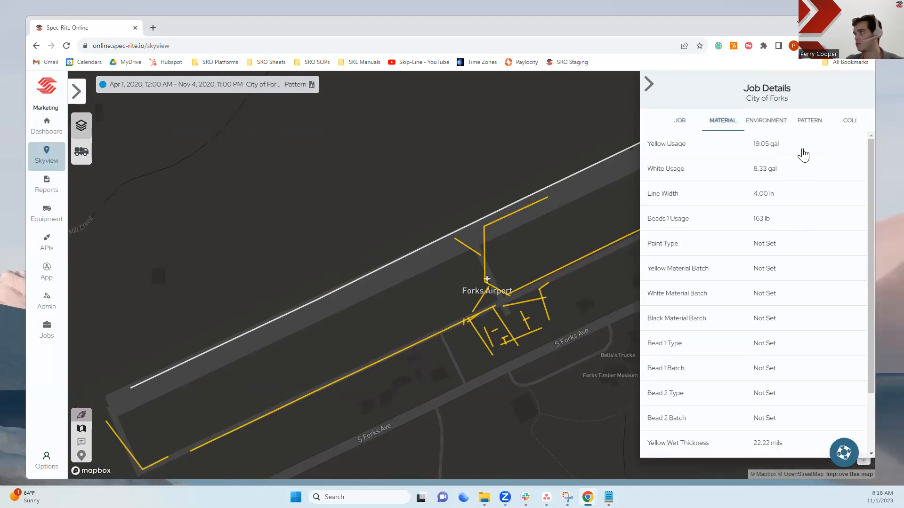
{"action": "scroll", "coordinate": [803, 156], "scroll_direction": "down", "scroll_amount": 2}
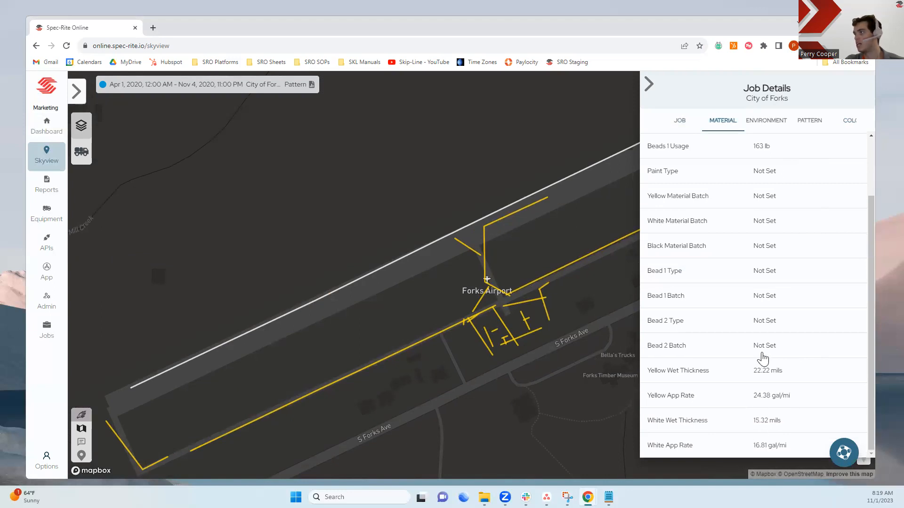
{"action": "scroll", "coordinate": [772, 263], "scroll_direction": "up", "scroll_amount": 3}
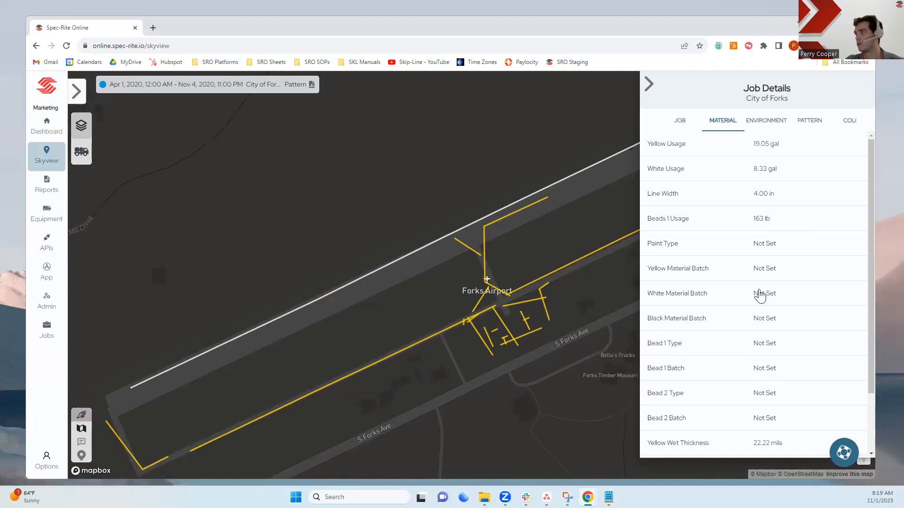
Review the job's environment data and expand the White Solid-Solid Edge Line pattern entry
{"action": "left_click", "coordinate": [766, 123]}
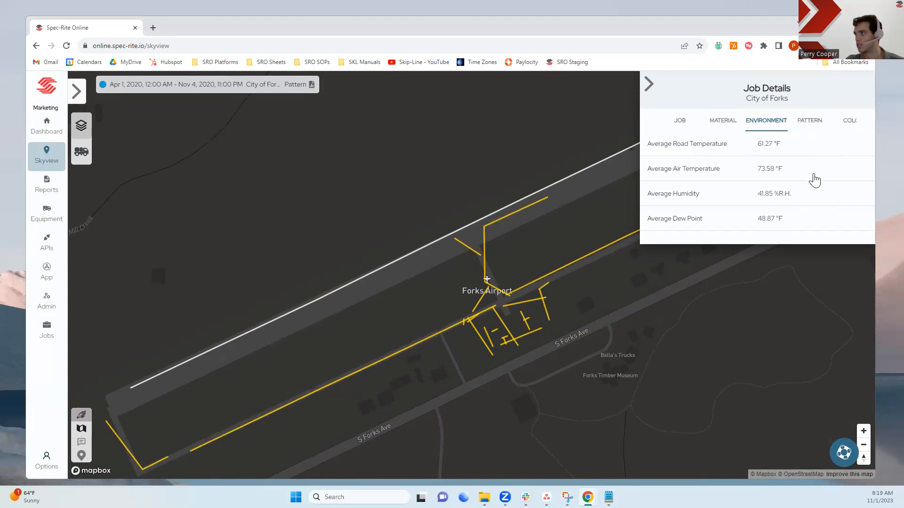
{"action": "left_click", "coordinate": [812, 126]}
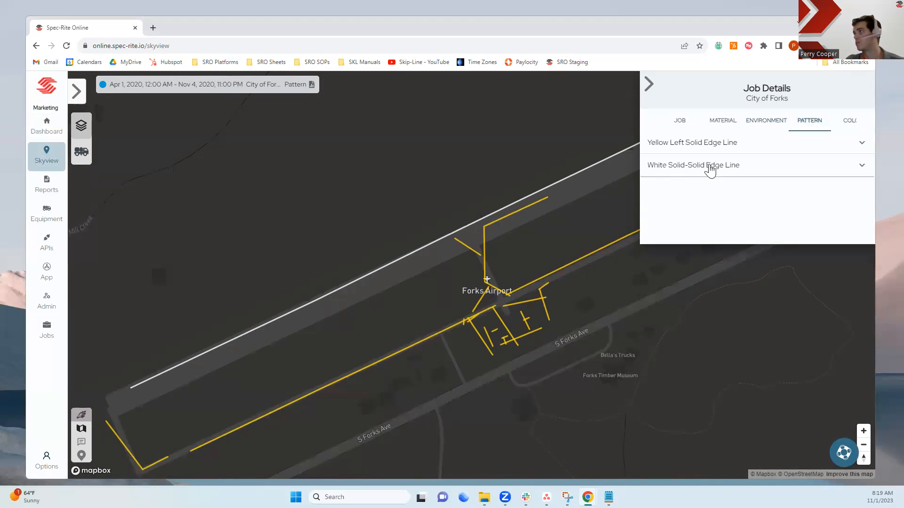
{"action": "left_click", "coordinate": [723, 169]}
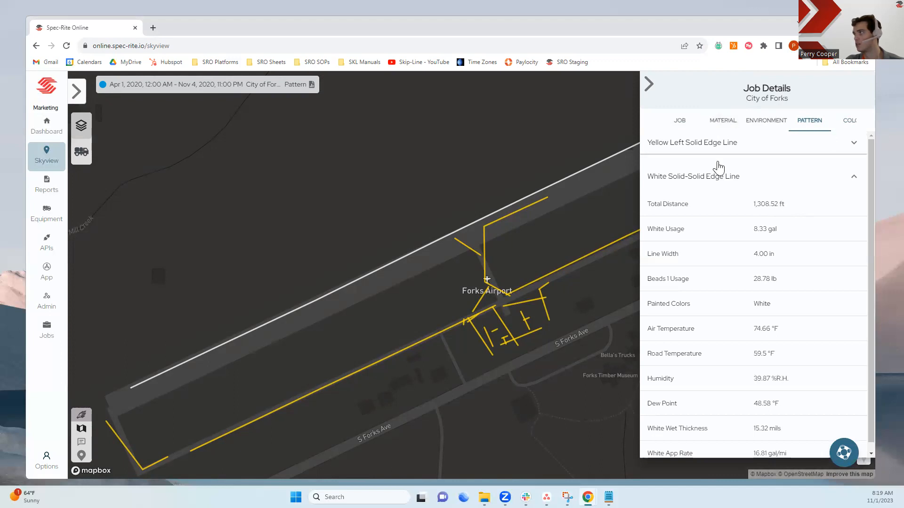
{"action": "scroll", "coordinate": [753, 296], "scroll_direction": "down", "scroll_amount": 1}
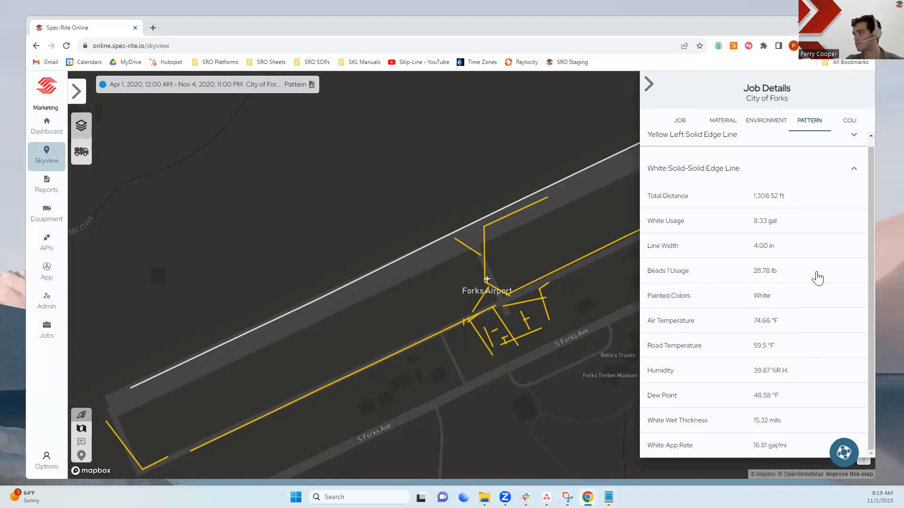
View the job's color distances and close the job details panel
{"action": "left_click", "coordinate": [847, 121]}
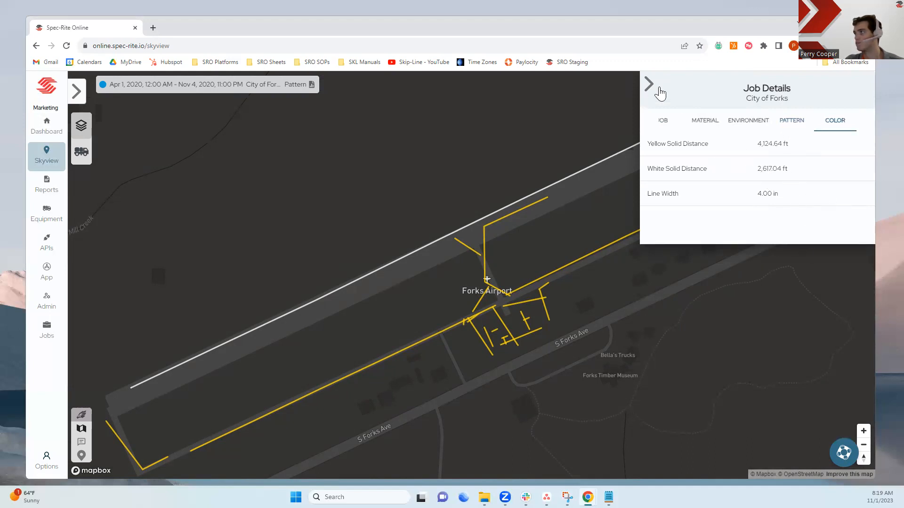
{"action": "left_click", "coordinate": [650, 87]}
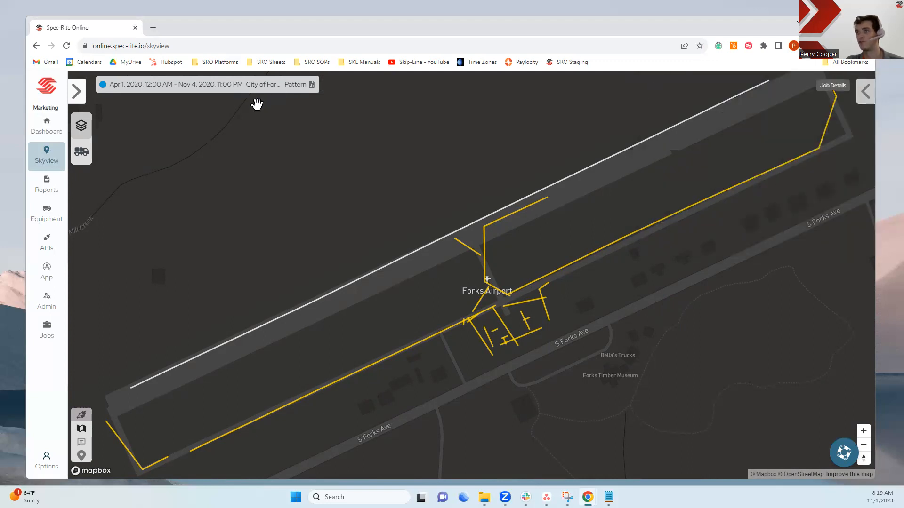
Open and close the layer panel to check the City of Forks filter
{"action": "left_click", "coordinate": [77, 93]}
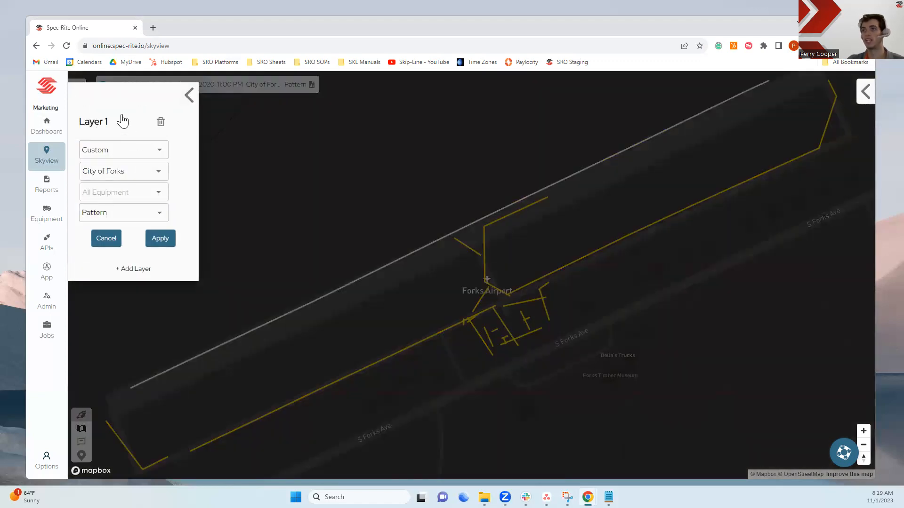
{"action": "left_click", "coordinate": [189, 95]}
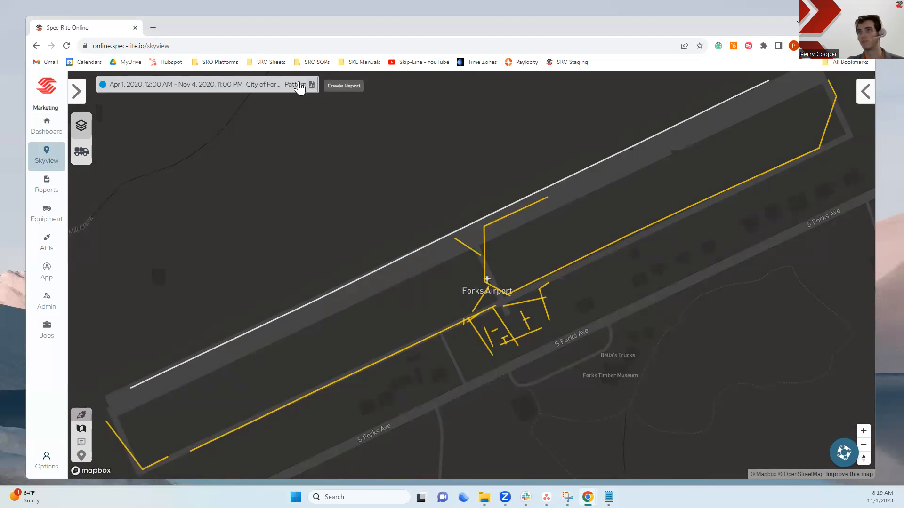
Go to Reports and open the Yearly Totals By Month template for editing
{"action": "left_click", "coordinate": [52, 191]}
{"action": "left_click", "coordinate": [160, 94]}
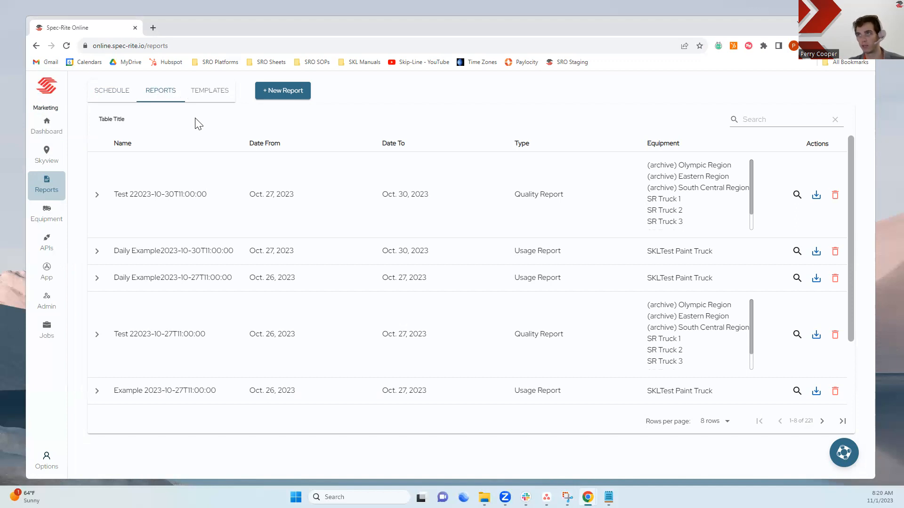
{"action": "left_click", "coordinate": [207, 93]}
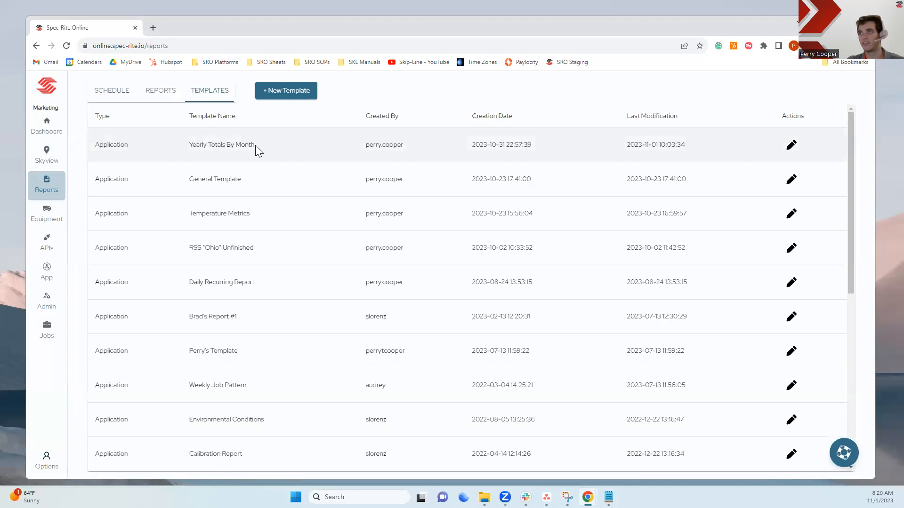
{"action": "left_click", "coordinate": [208, 157]}
{"action": "left_click", "coordinate": [791, 146]}
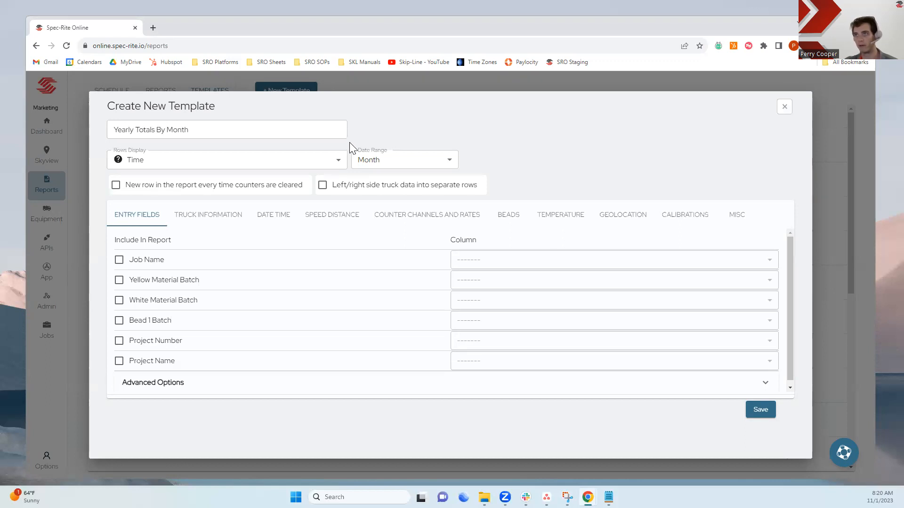
Review the template's Rows Display and Date Range options, keeping Time and Month
{"action": "left_click", "coordinate": [139, 164]}
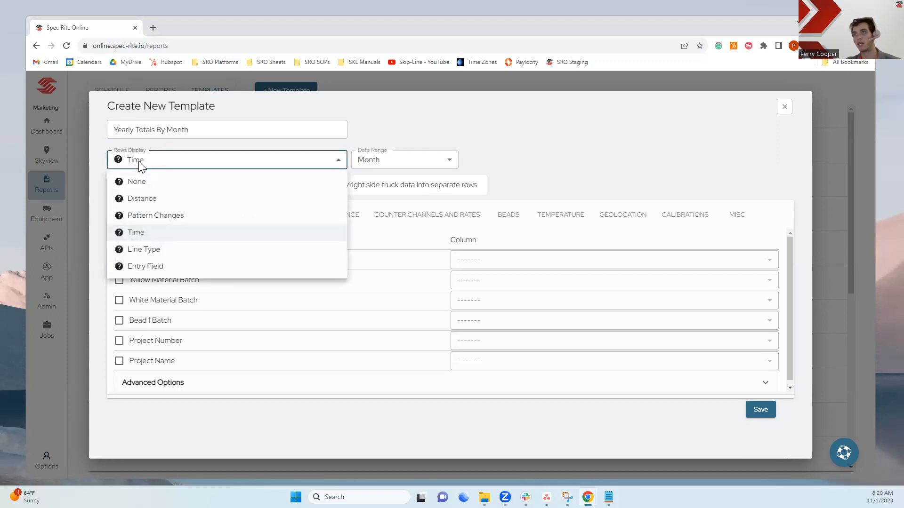
{"action": "left_click", "coordinate": [138, 236]}
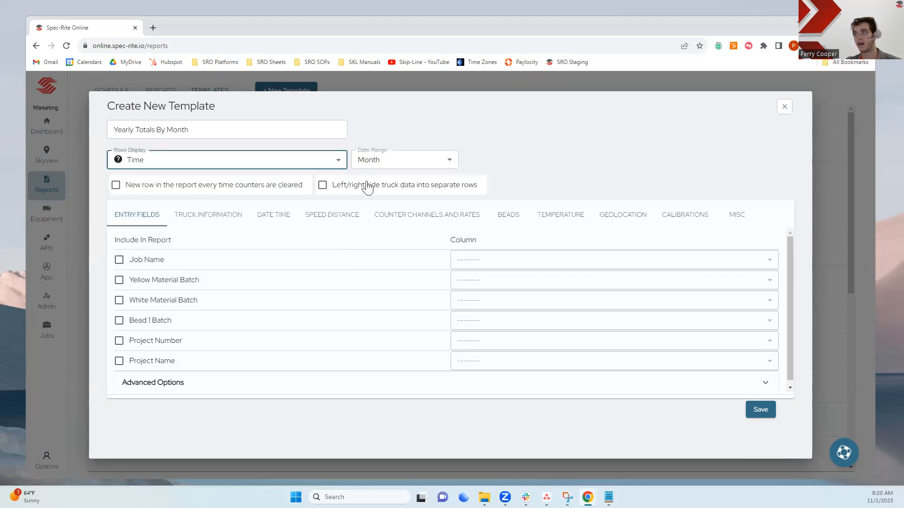
{"action": "left_click", "coordinate": [437, 167]}
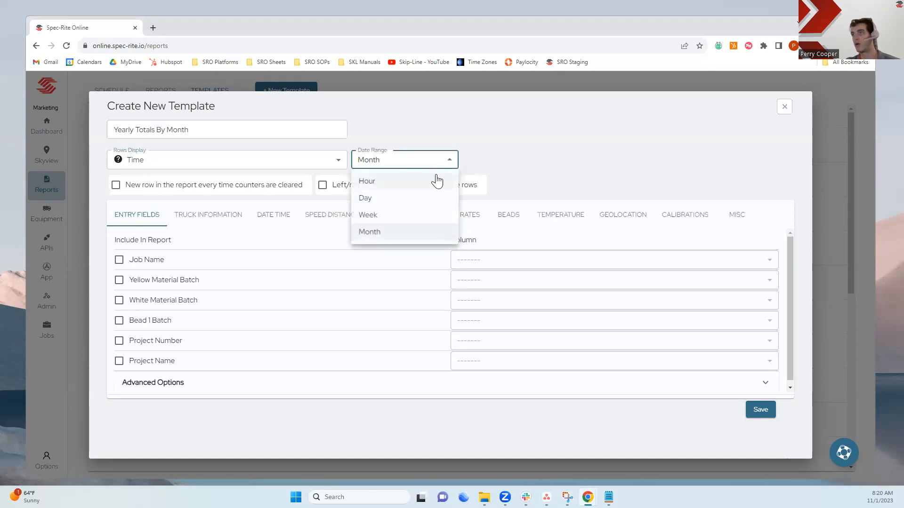
{"action": "left_click", "coordinate": [413, 238]}
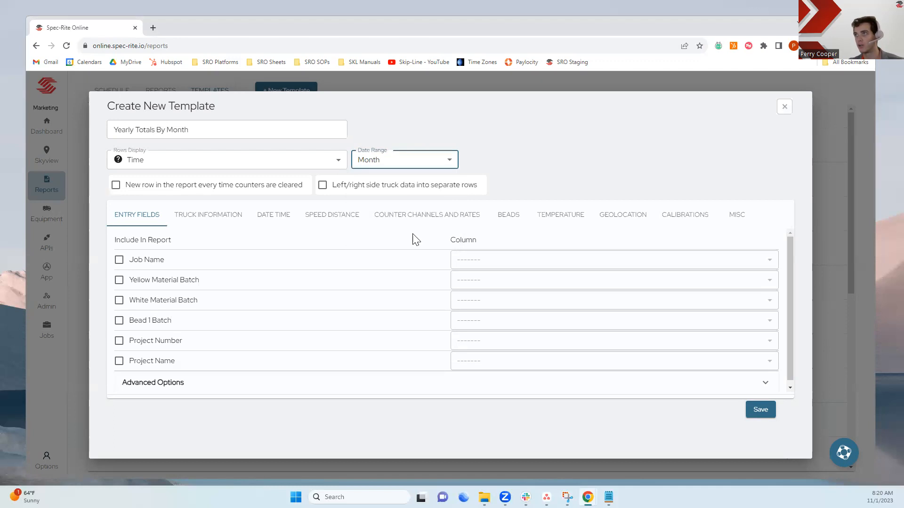
{"action": "left_click", "coordinate": [451, 164]}
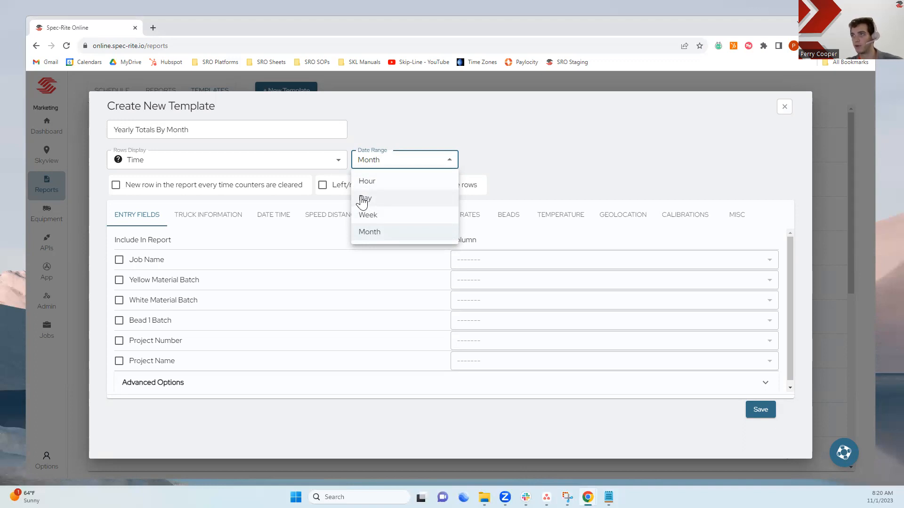
{"action": "left_click", "coordinate": [386, 233]}
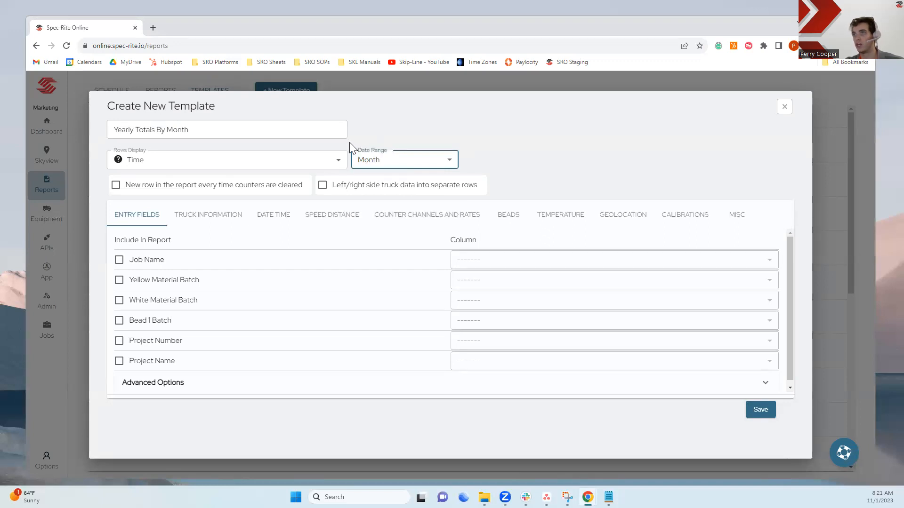
{"action": "left_click", "coordinate": [381, 166]}
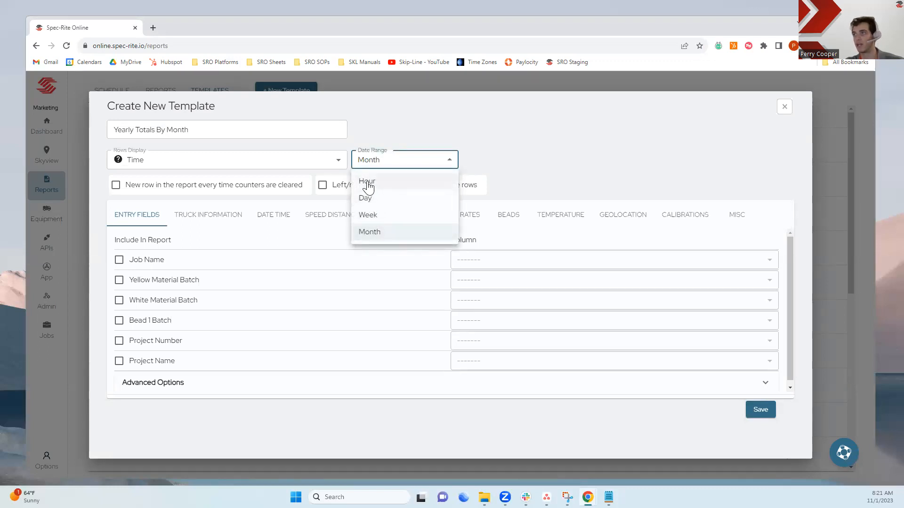
{"action": "left_click", "coordinate": [486, 148]}
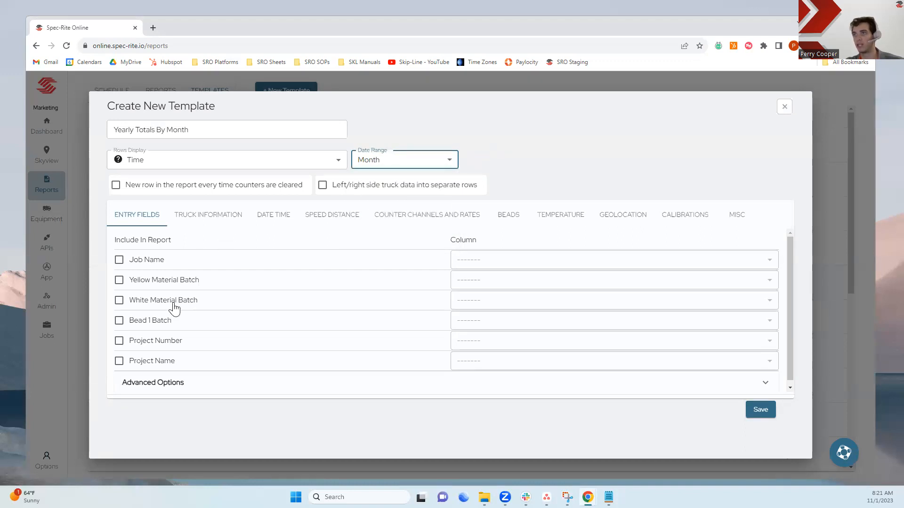
Review the template's Truck Information, Date Time and Speed Distance fields, expanding the advanced options
{"action": "left_click", "coordinate": [208, 218]}
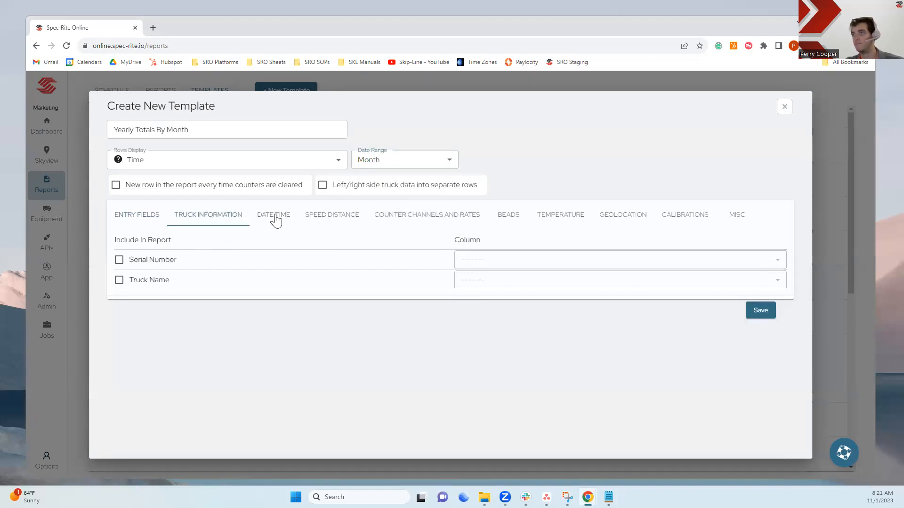
{"action": "left_click", "coordinate": [276, 220]}
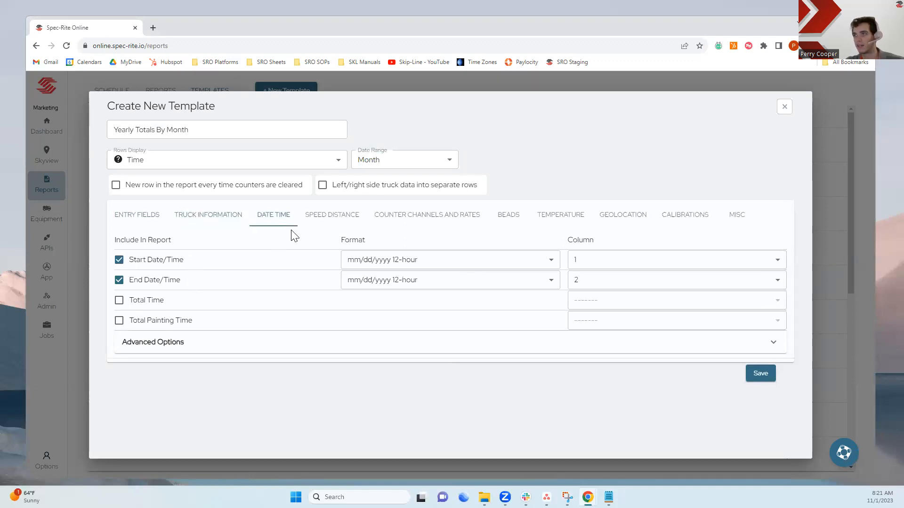
{"action": "left_click", "coordinate": [335, 218]}
{"action": "left_click", "coordinate": [238, 335]}
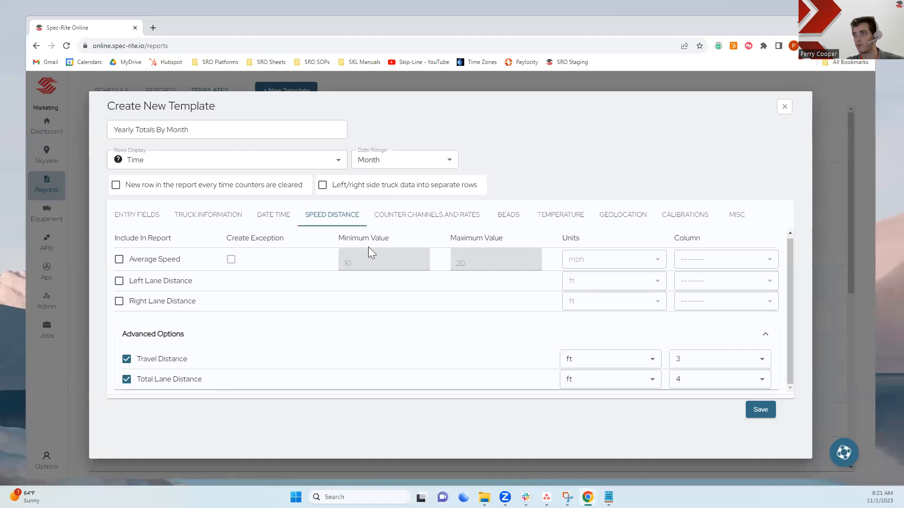
Review the Counter Channels and Rates and Beads fields and save the Yearly Totals By Month template
{"action": "left_click", "coordinate": [400, 216]}
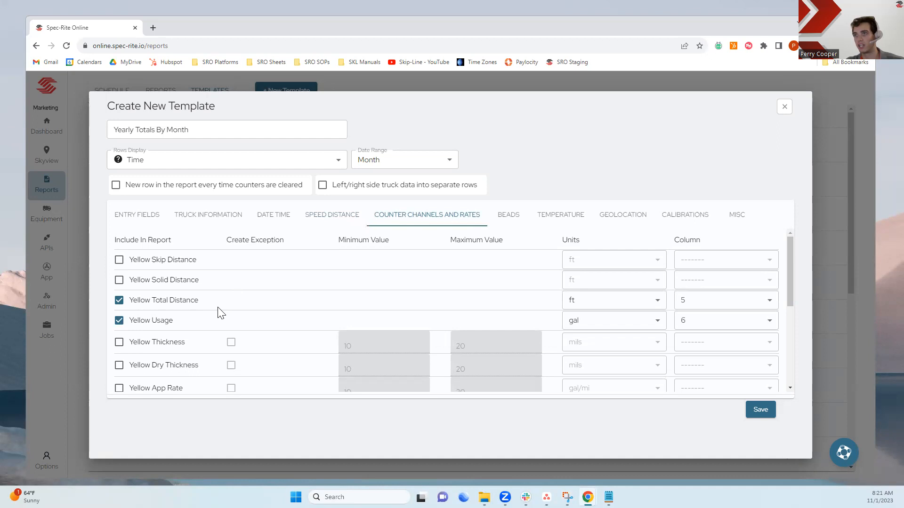
{"action": "scroll", "coordinate": [221, 311], "scroll_direction": "down", "scroll_amount": 3}
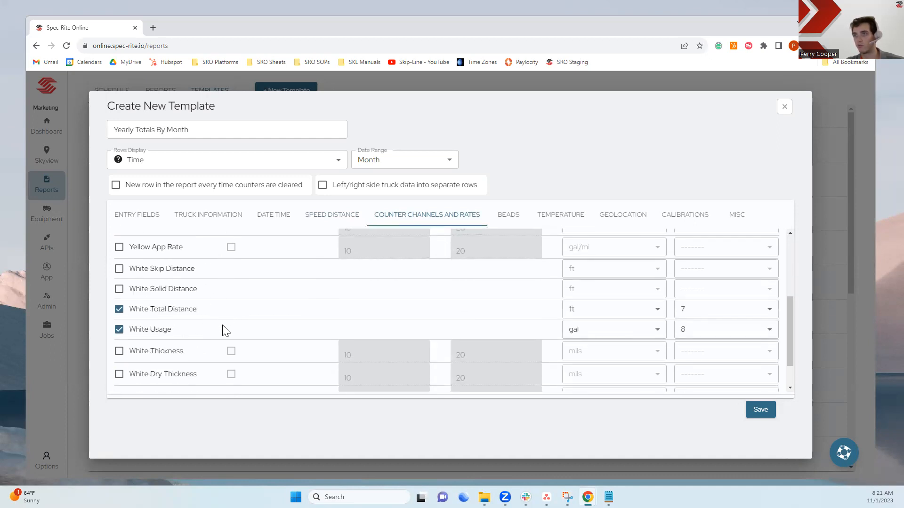
{"action": "scroll", "coordinate": [224, 329], "scroll_direction": "down", "scroll_amount": 1}
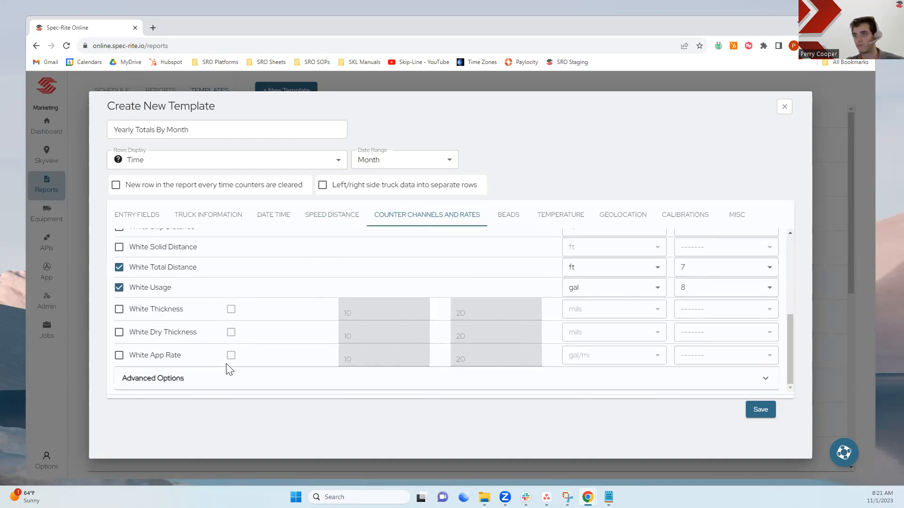
{"action": "left_click", "coordinate": [507, 216]}
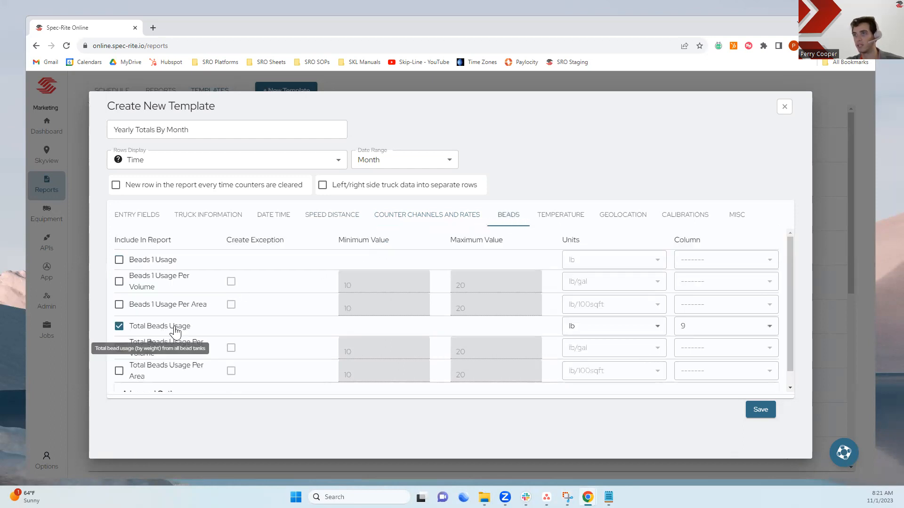
{"action": "left_click", "coordinate": [760, 410]}
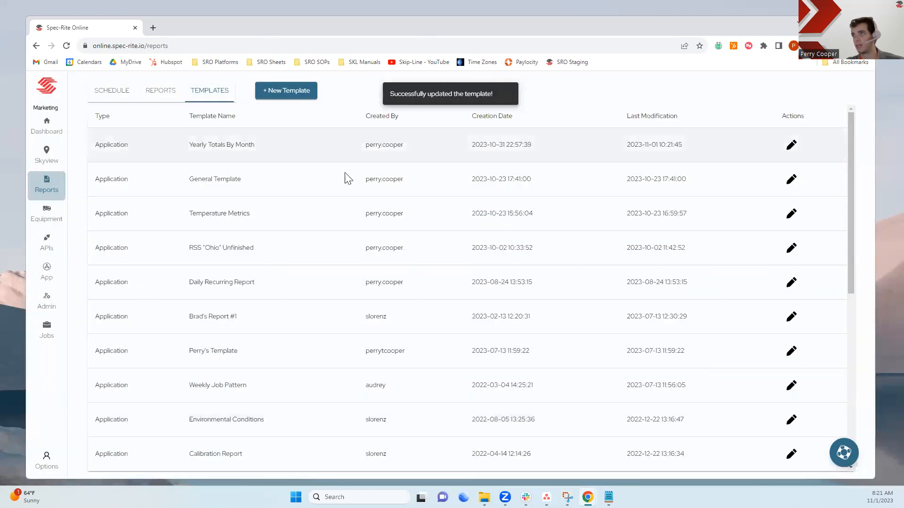
Start a new report from the Yearly Totals By Month template and name it Newsletter Example
{"action": "left_click", "coordinate": [161, 96]}
{"action": "left_click", "coordinate": [297, 96]}
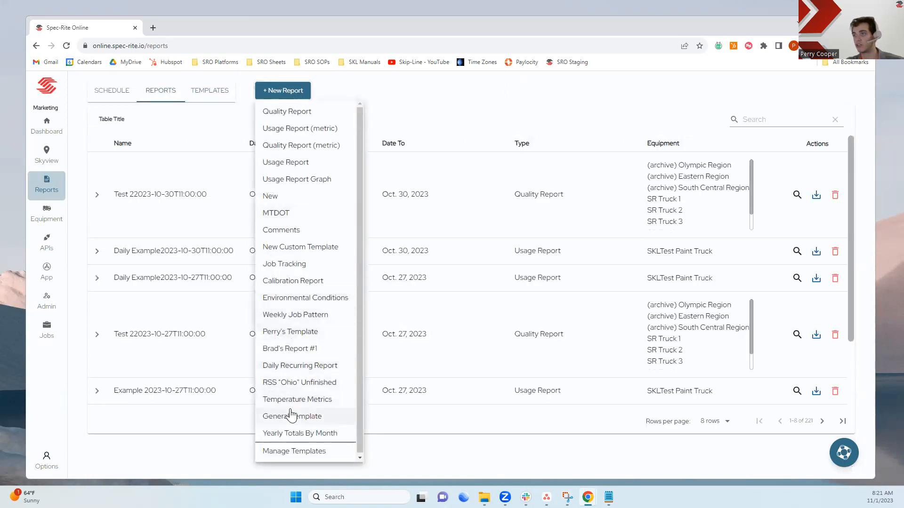
{"action": "left_click", "coordinate": [273, 434]}
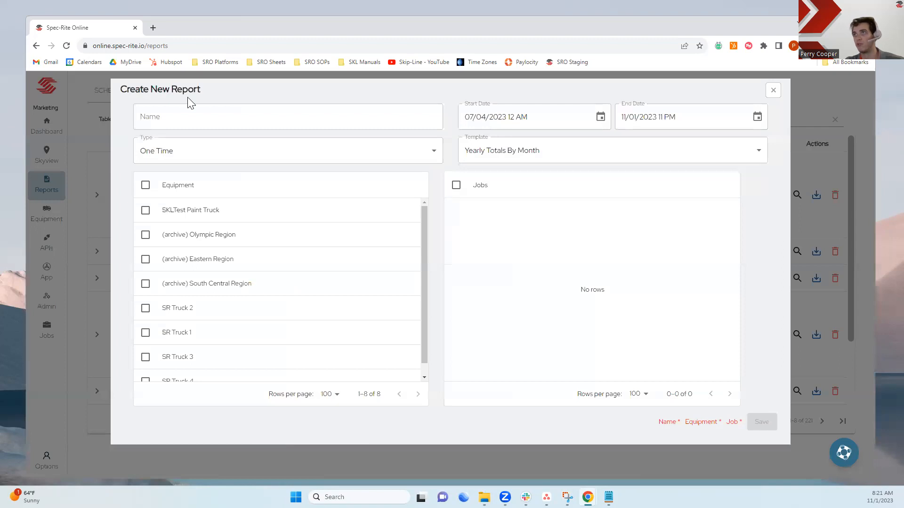
{"action": "left_click", "coordinate": [204, 108]}
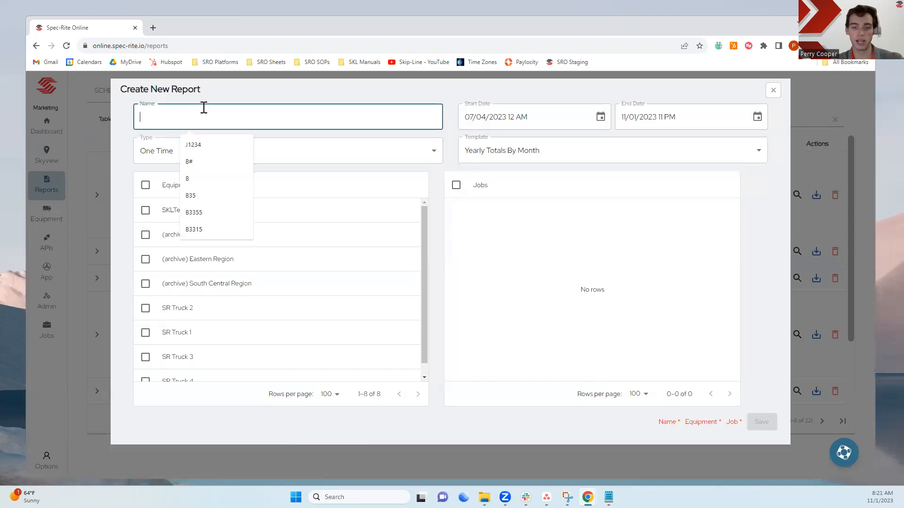
{"action": "type", "text": "Newslet"}
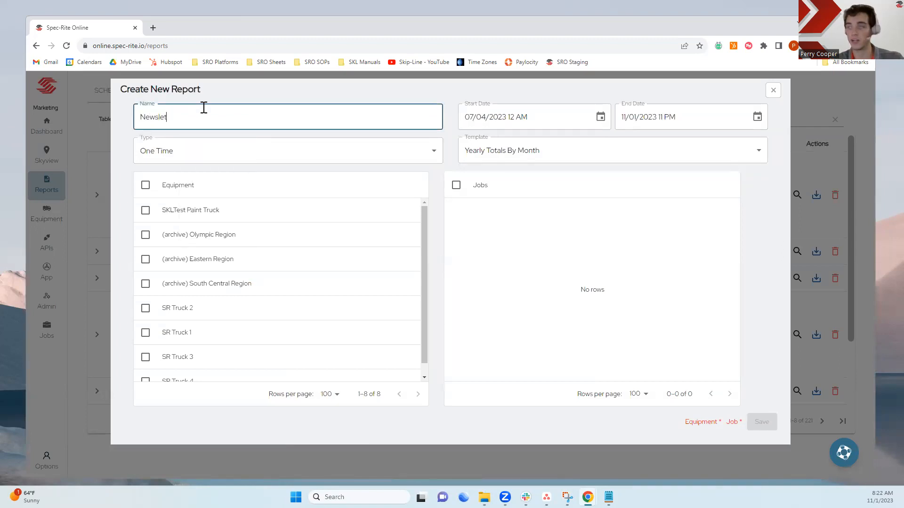
{"action": "type", "text": "ter Example"}
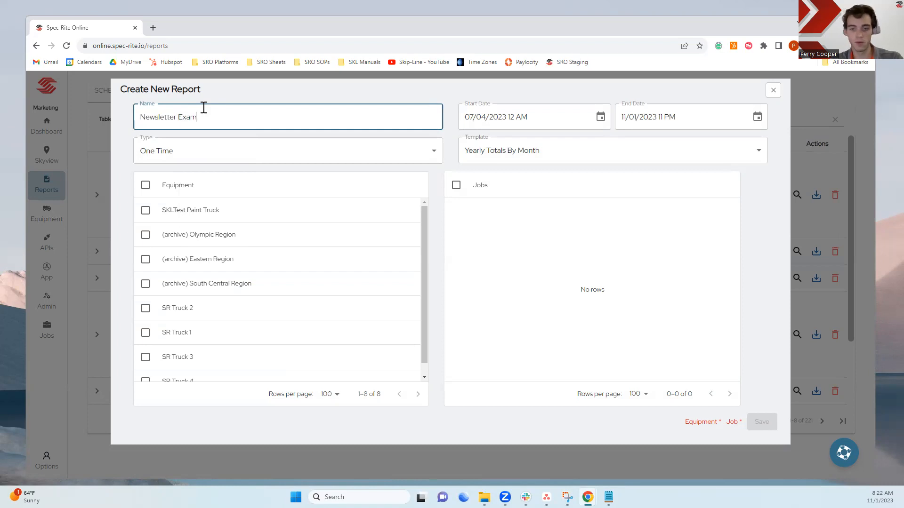
Set the report's start date to 01/01/2023 12 AM
{"action": "left_click", "coordinate": [472, 118]}
{"action": "type", "text": "1"}
{"action": "left_click", "coordinate": [479, 119]}
{"action": "type", "text": "1"}
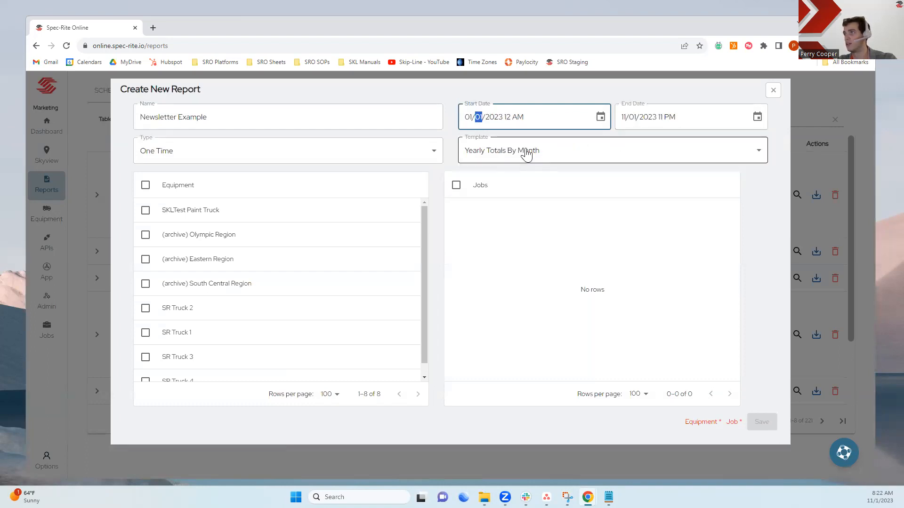
Select all equipment and all jobs for the report
{"action": "left_click", "coordinate": [146, 184]}
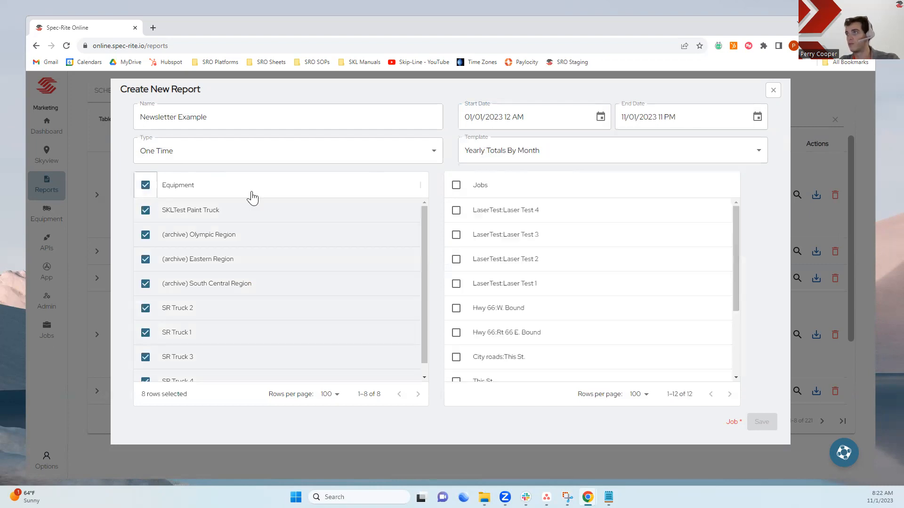
{"action": "left_click", "coordinate": [457, 186]}
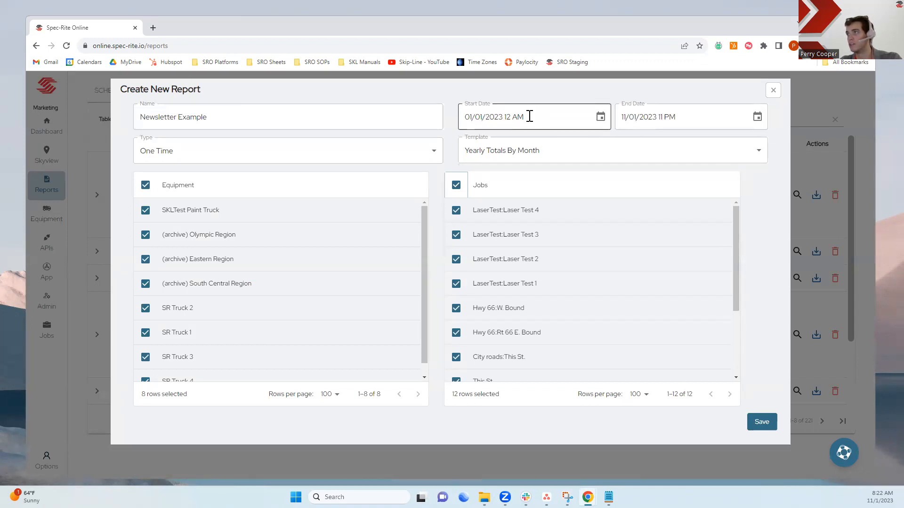
Narrow the selection to SKLTest Paint Truck and the LaserTest:Laser Test 4 job, and close the report dialog
{"action": "left_click", "coordinate": [145, 185]}
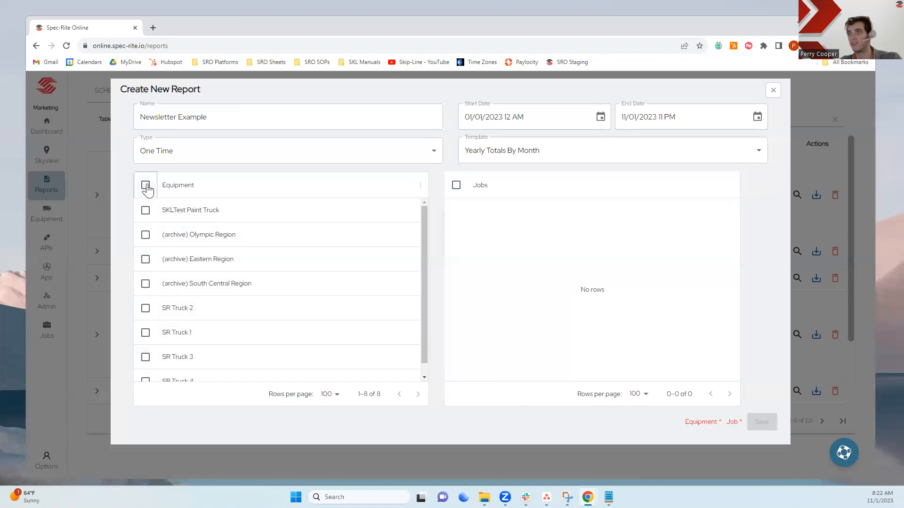
{"action": "left_click", "coordinate": [145, 211]}
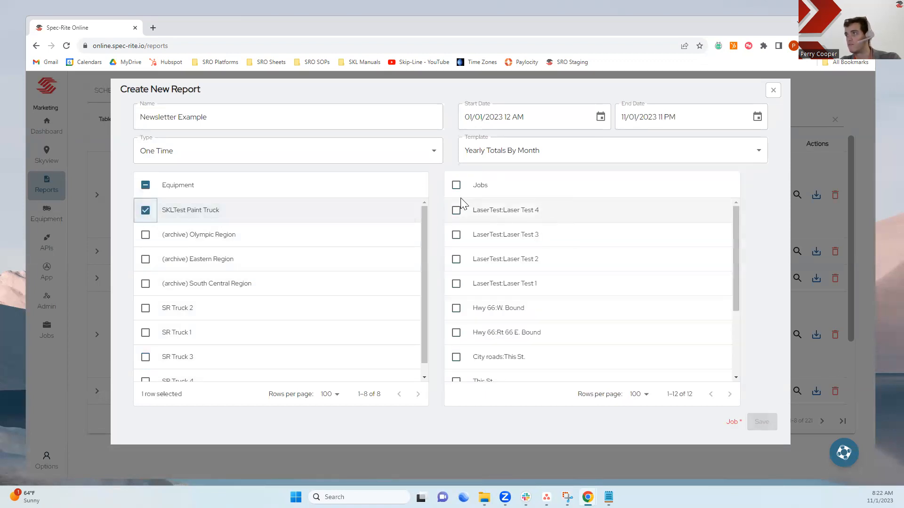
{"action": "left_click", "coordinate": [456, 186]}
{"action": "left_click", "coordinate": [457, 185]}
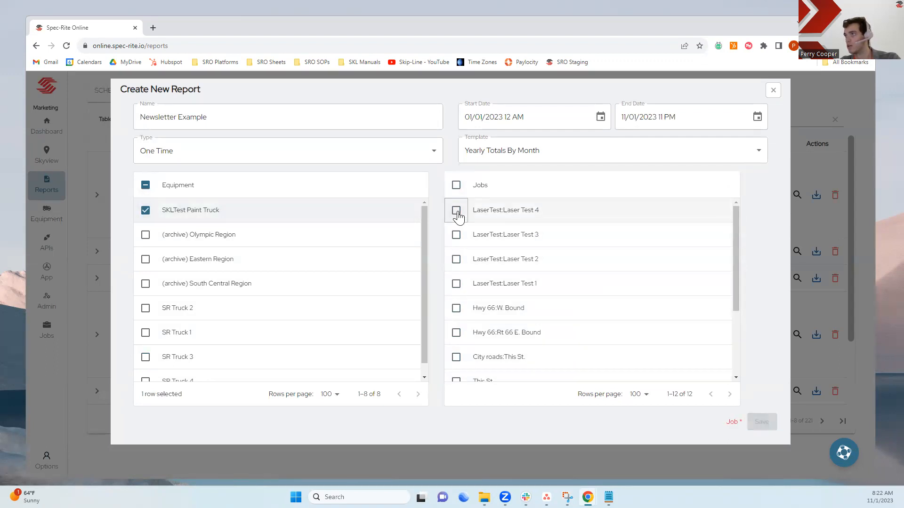
{"action": "left_click", "coordinate": [456, 209]}
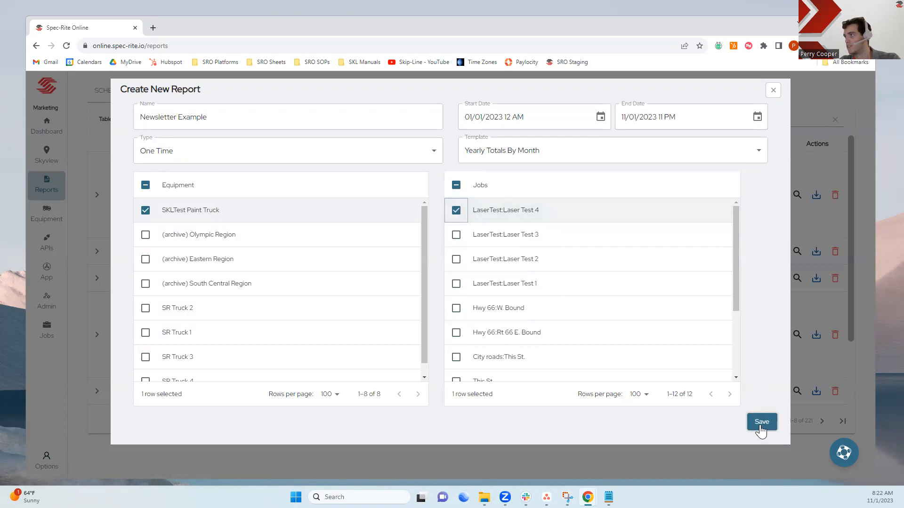
{"action": "left_click", "coordinate": [774, 91]}
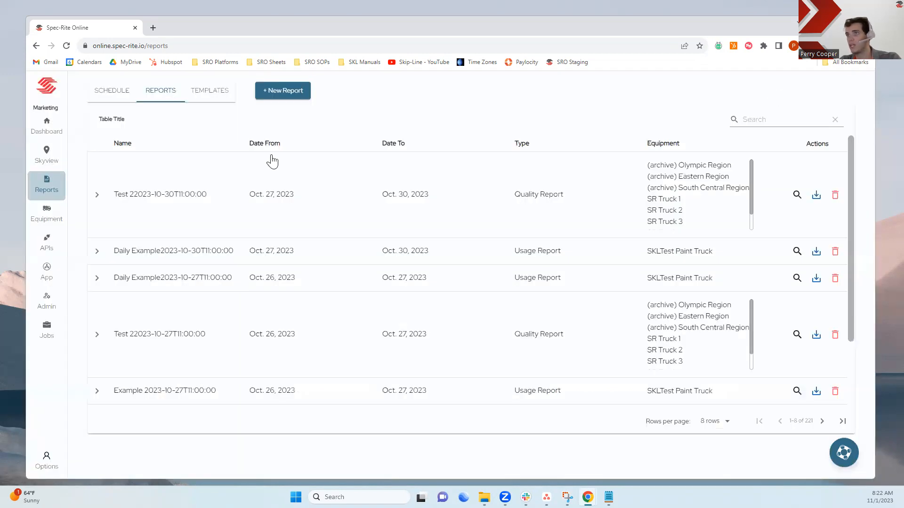